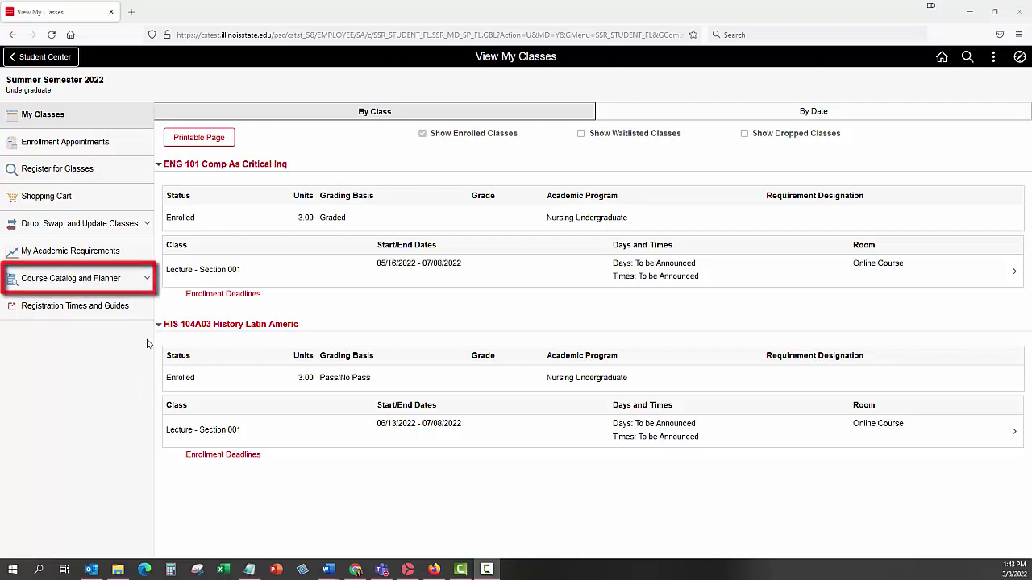
# Open the Planner from the Course Catalog and Planner menu.
pyautogui.click(146, 280)
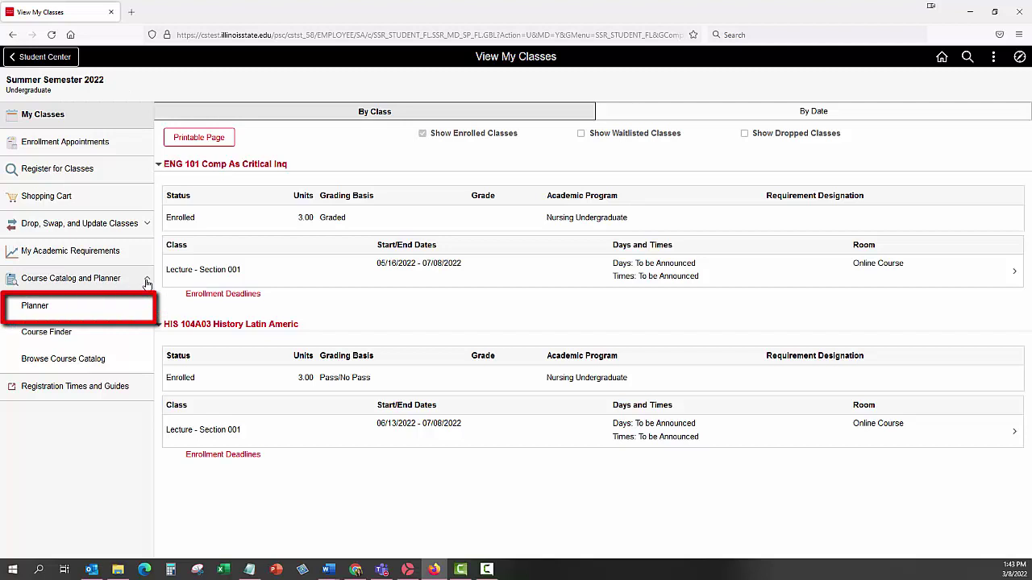
pyautogui.click(140, 311)
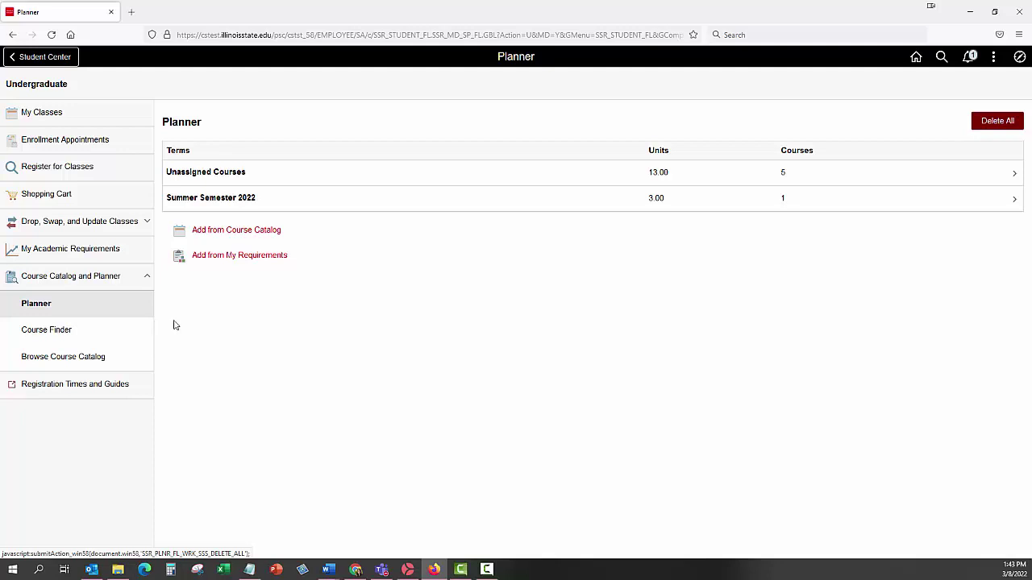
# Open the Course Detail for COM 100 from the Unassigned Courses list.
pyautogui.click(309, 175)
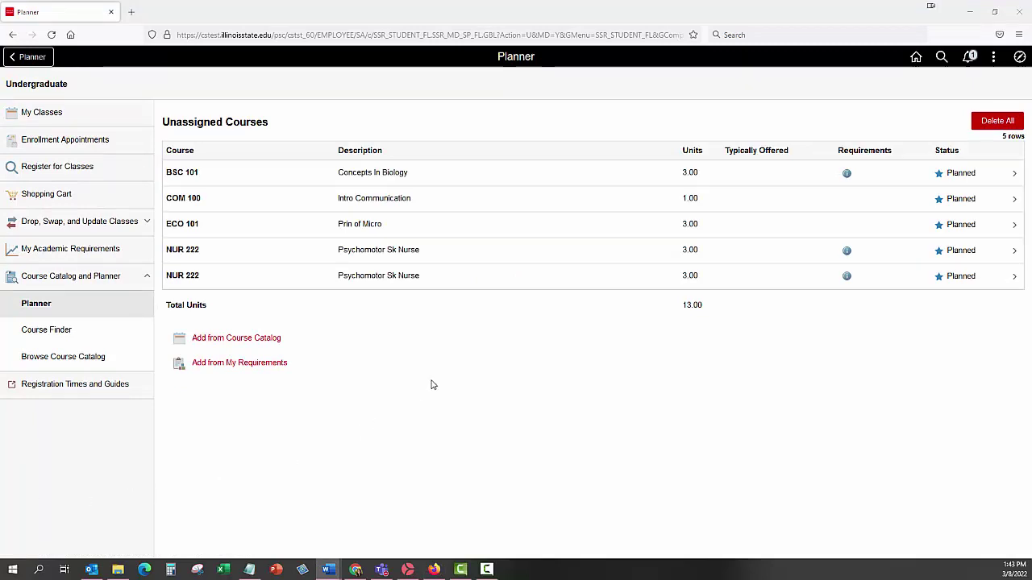
pyautogui.click(582, 209)
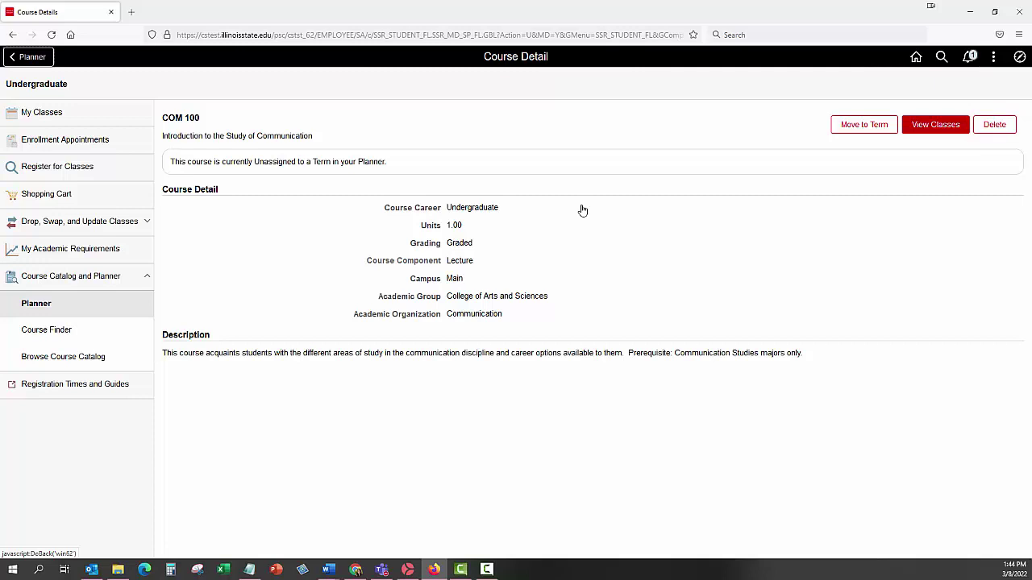
# Move COM 100 into the Fall Semester 2022 term and save it.
pyautogui.click(874, 132)
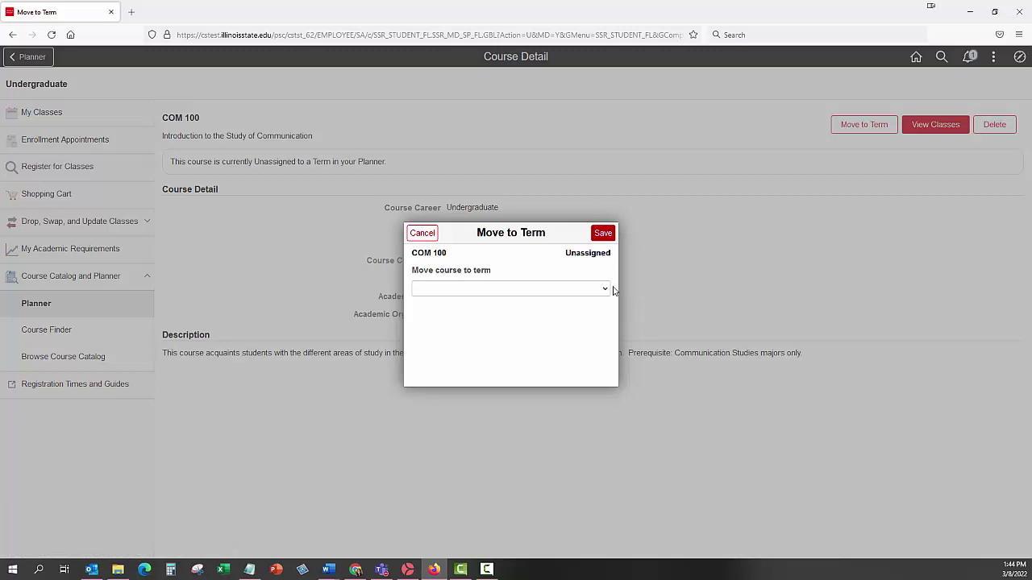
pyautogui.click(609, 291)
pyautogui.click(586, 318)
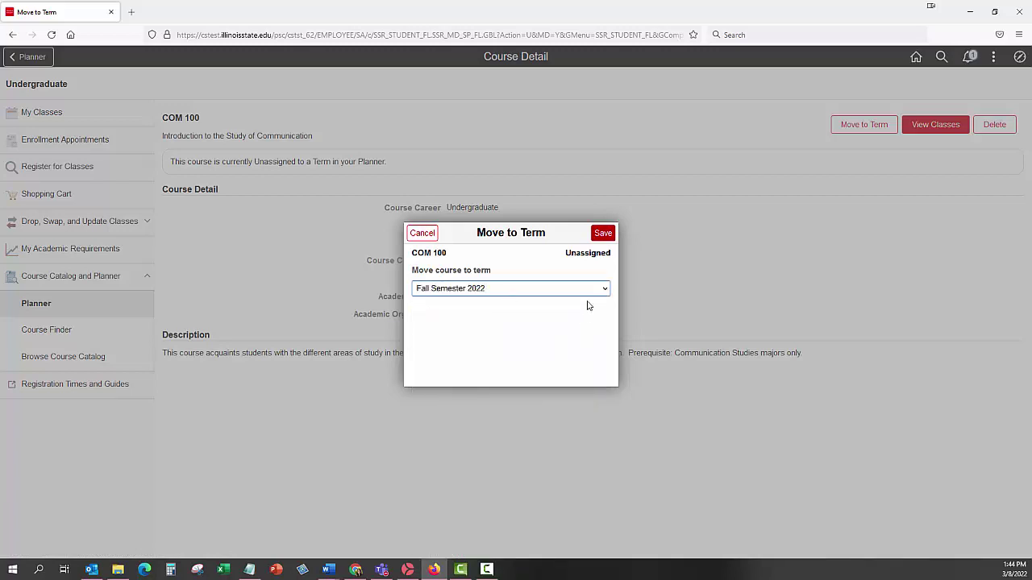
pyautogui.click(608, 235)
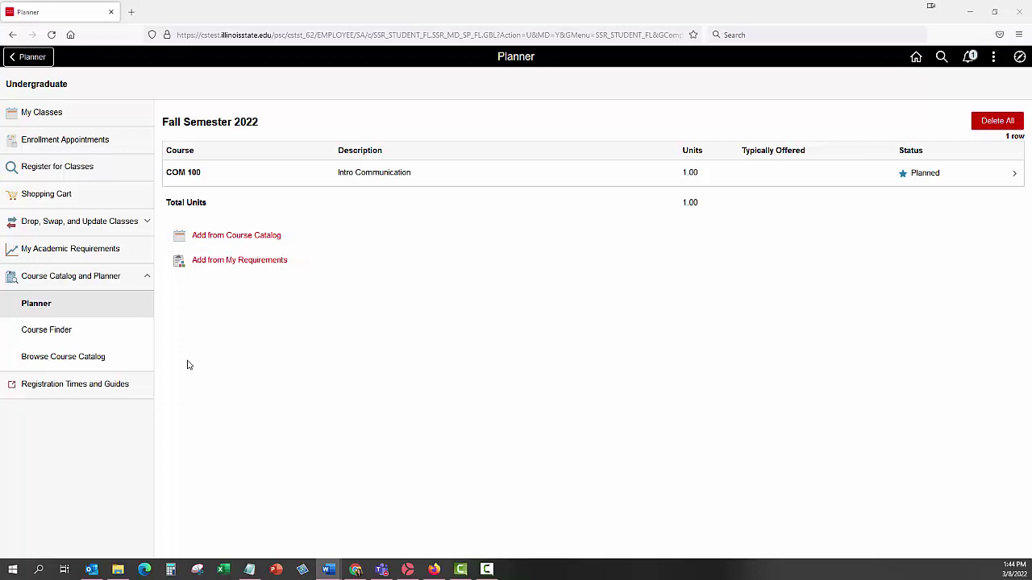
pyautogui.click(242, 236)
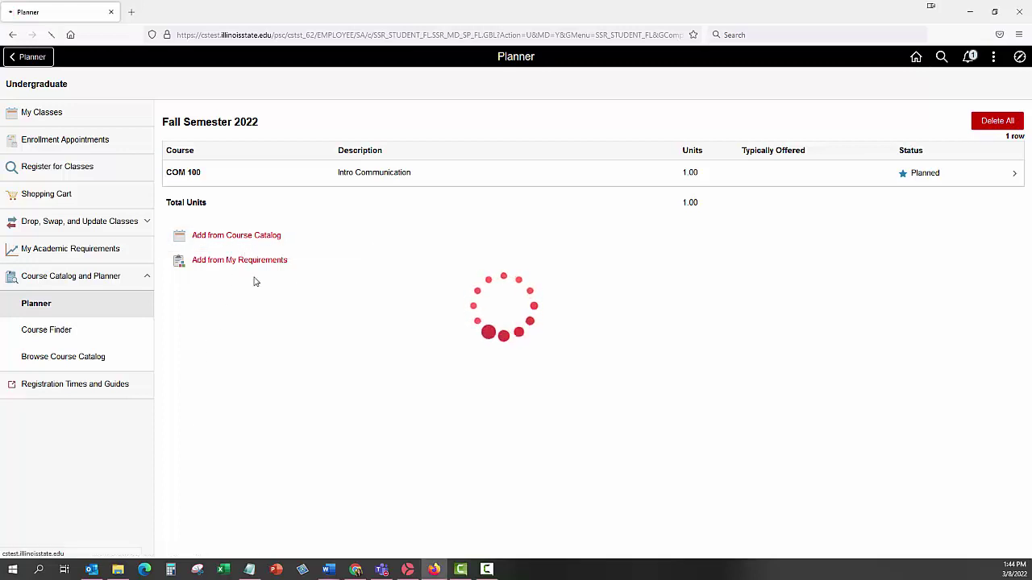
# Try the keywords 'MBA 24', 'General Education' and 'Music' in the catalog search, then clear it.
pyautogui.click(298, 128)
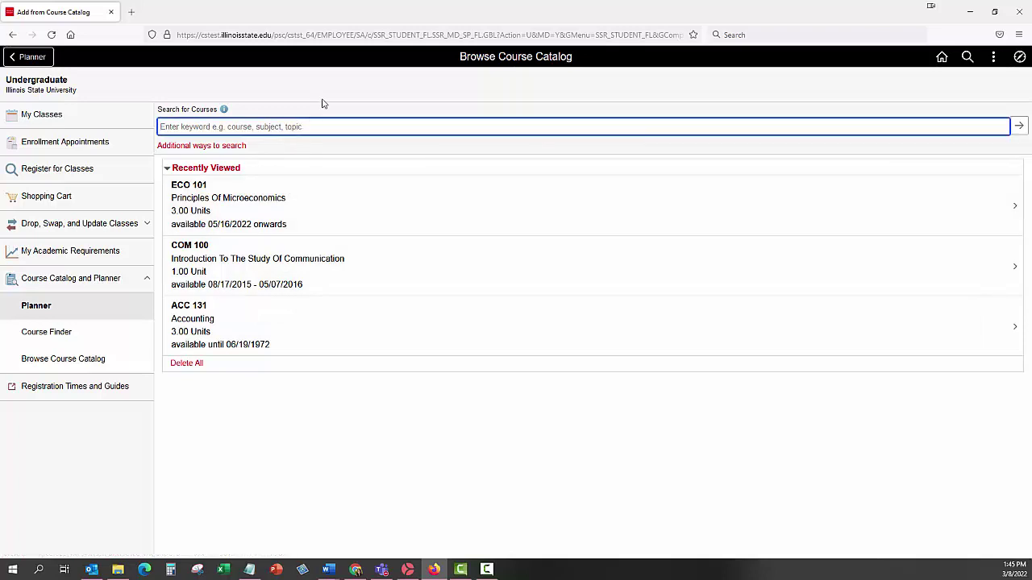
pyautogui.write('MBA 24')
pyautogui.hotkey('ctrl', 'a')
pyautogui.write('General Education')
pyautogui.press('BackSpace')
pyautogui.press('BackSpace')
pyautogui.press('BackSpace')
pyautogui.press('BackSpace')
pyautogui.press('BackSpace')
pyautogui.press('BackSpace')
pyautogui.press('BackSpace')
pyautogui.press('BackSpace')
pyautogui.press('BackSpace')
pyautogui.press('BackSpace')
pyautogui.press('BackSpace')
pyautogui.press('BackSpace')
pyautogui.press('BackSpace')
pyautogui.press('BackSpace')
pyautogui.press('BackSpace')
pyautogui.press('BackSpace')
pyautogui.press('BackSpace')
pyautogui.write('Music')
pyautogui.press('BackSpace')
pyautogui.press('BackSpace')
pyautogui.press('BackSpace')
pyautogui.press('BackSpace')
pyautogui.press('BackSpace')
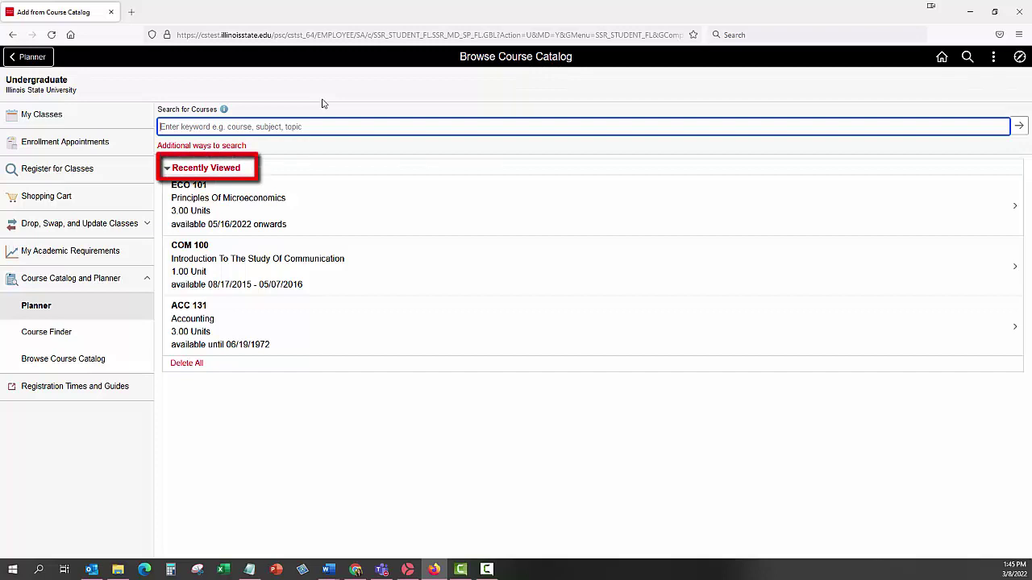
pyautogui.hotkey('alt', 'Tab')
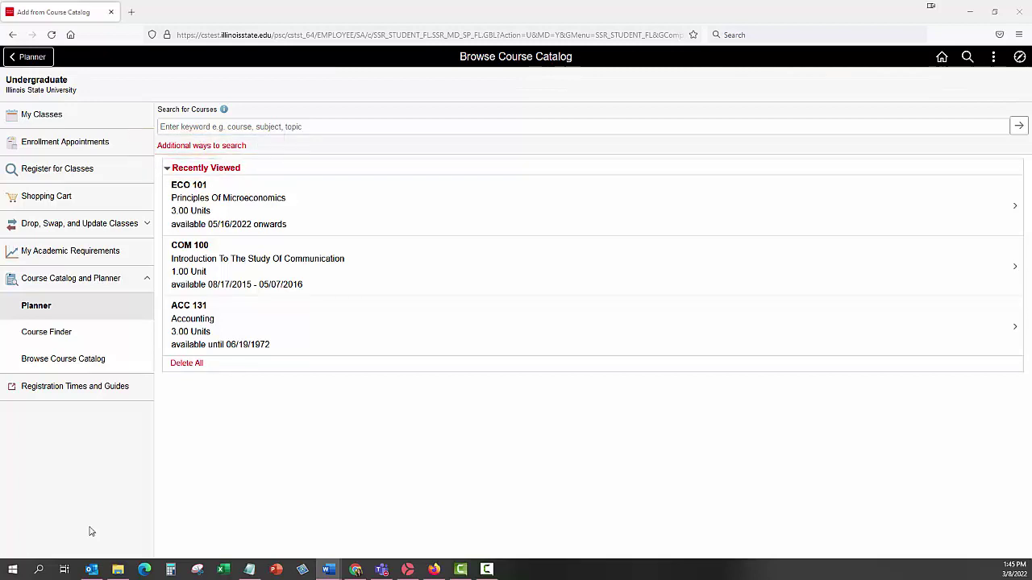
# Search the course catalog by the English subject, listing 50 ENG courses.
pyautogui.click(202, 148)
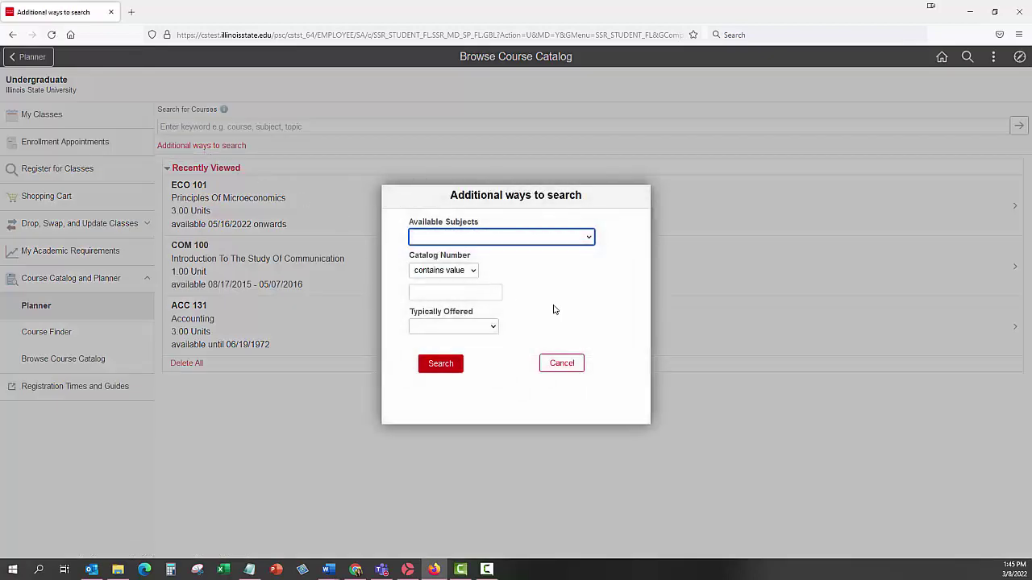
pyautogui.click(564, 245)
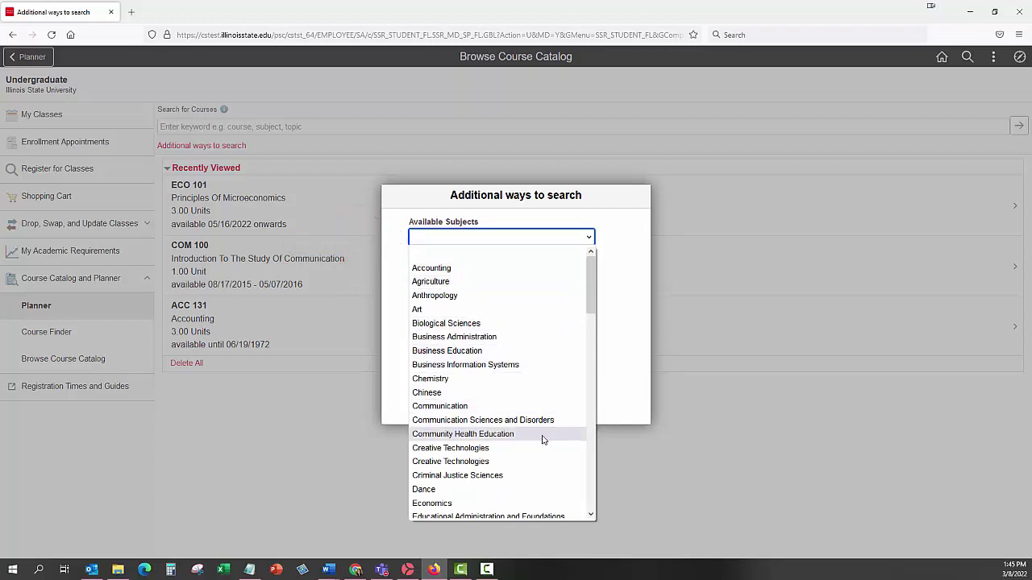
pyautogui.scroll(-4, 542, 447)
pyautogui.click(534, 367)
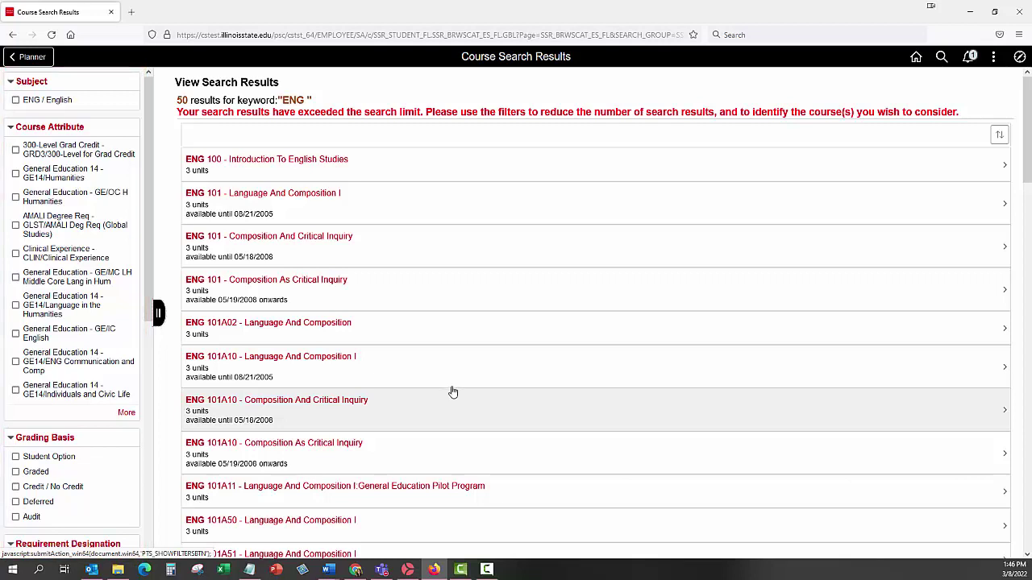
# Add ENG 101A02 to the Planner and return to the Planner overview.
pyautogui.click(452, 337)
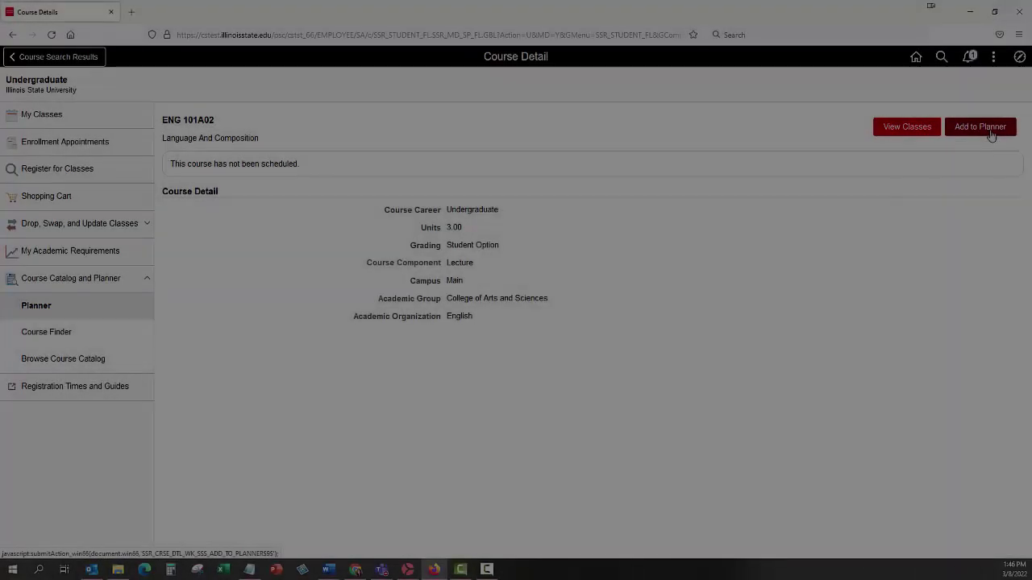
pyautogui.click(991, 131)
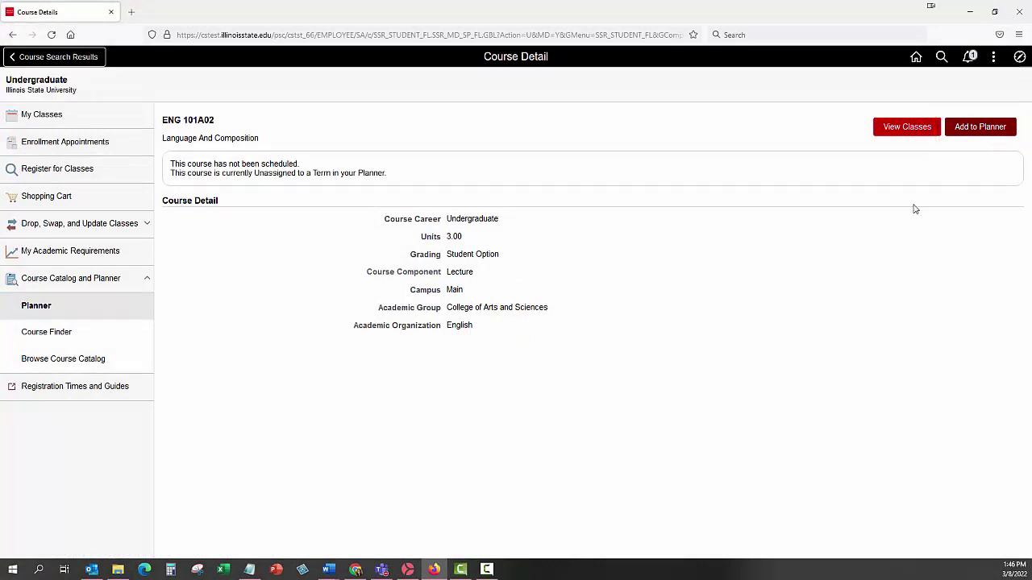
pyautogui.click(115, 307)
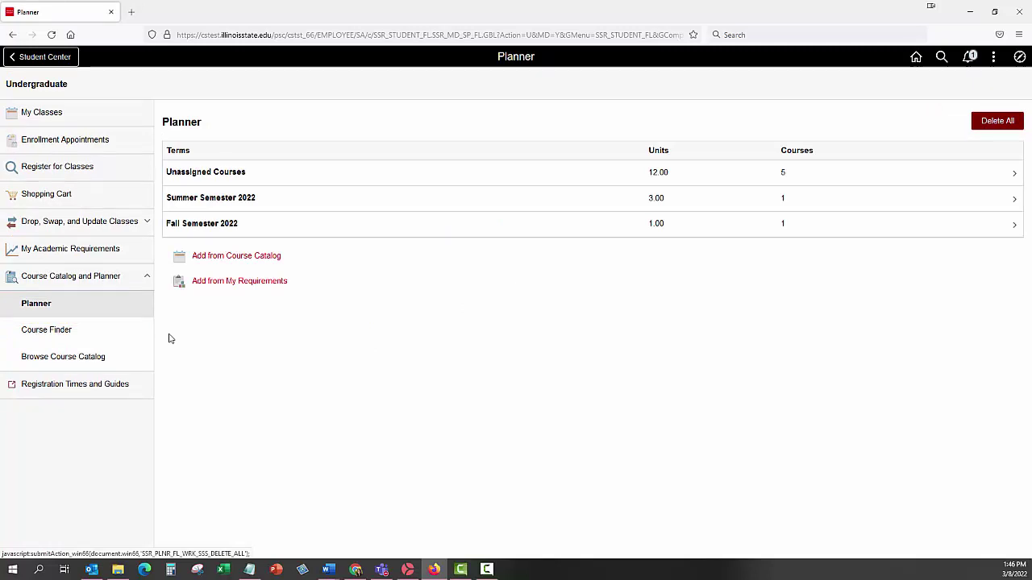
pyautogui.click(233, 284)
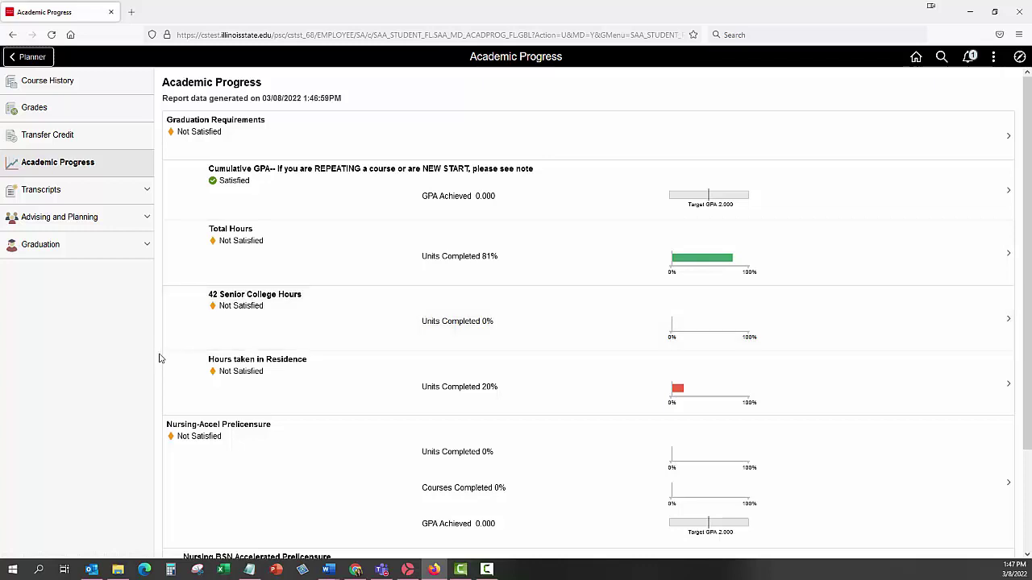
# Add NUR 229, Adult Nursing I, to the Planner from the Nursing Required Courses requirement.
pyautogui.scroll(-2, 159, 357)
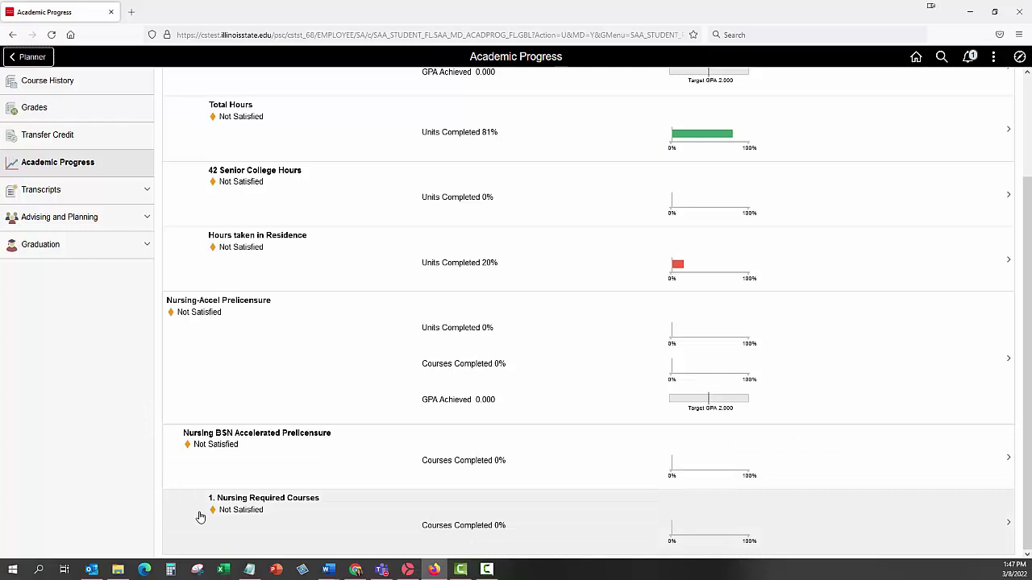
pyautogui.click(200, 517)
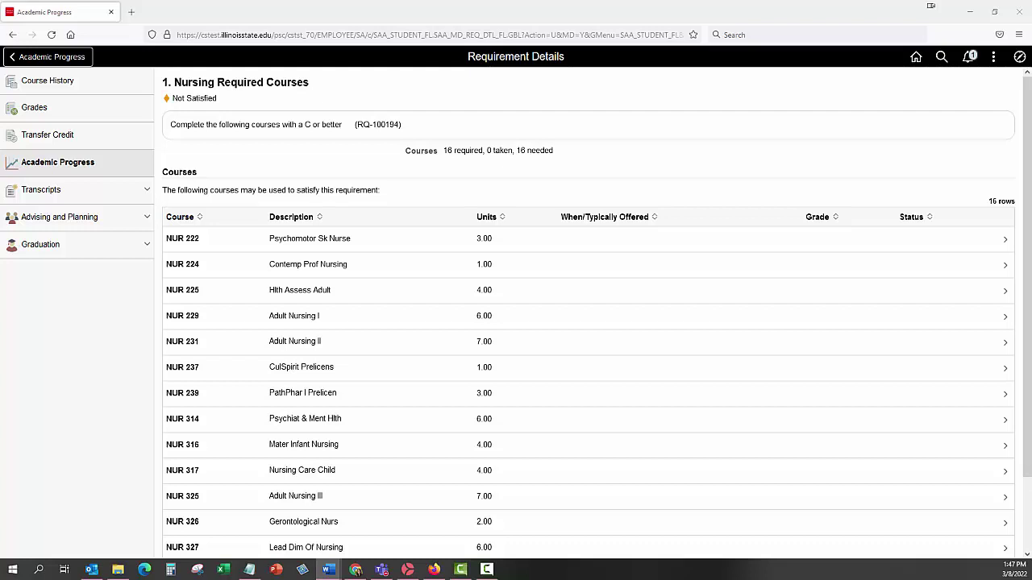
pyautogui.click(310, 326)
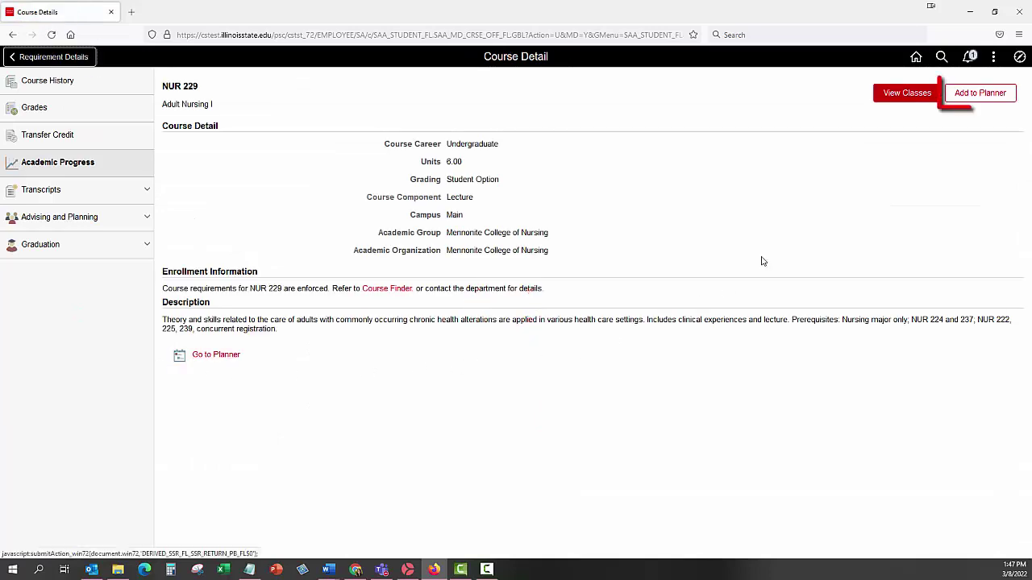
pyautogui.click(980, 93)
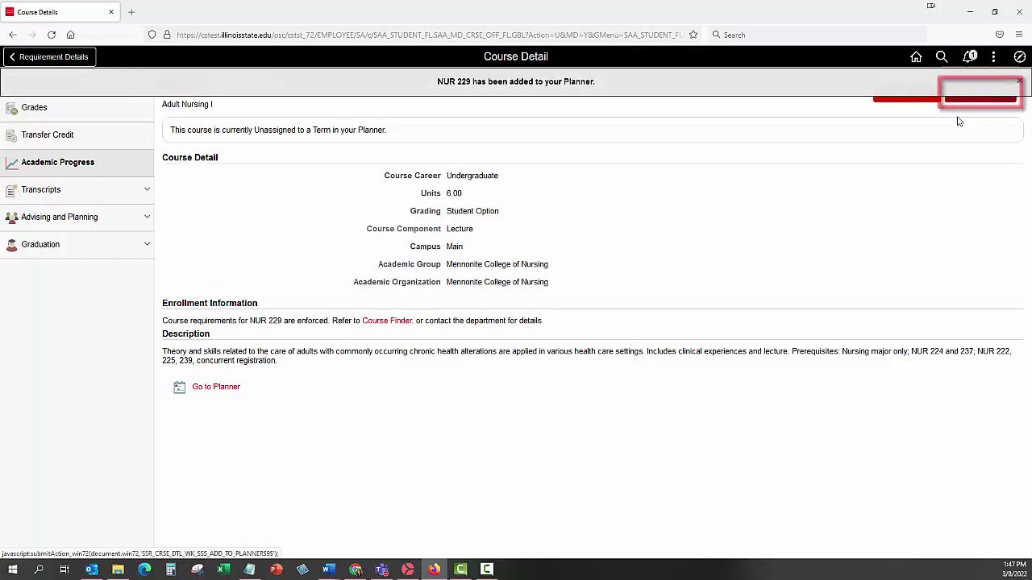